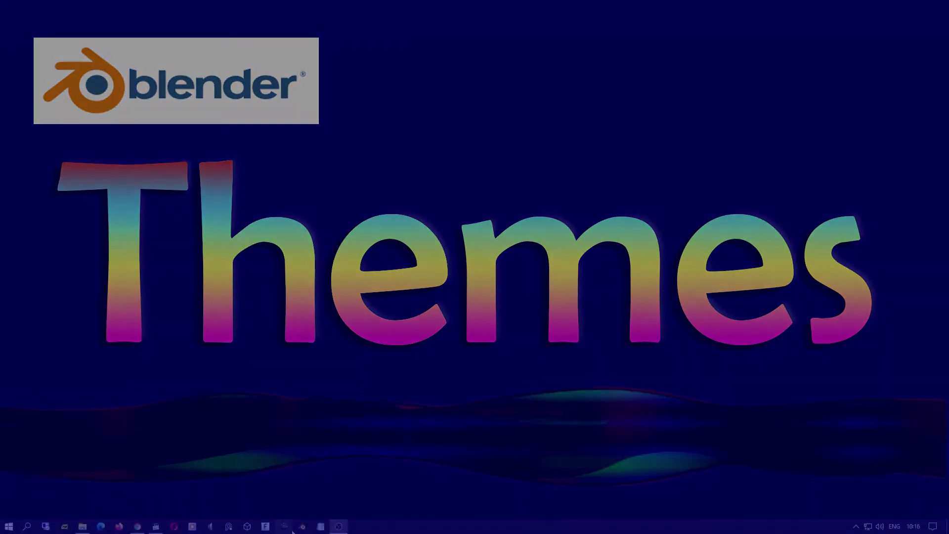
Launch Blender 2.93.4 from its taskbar icon.
left_click(302, 526)
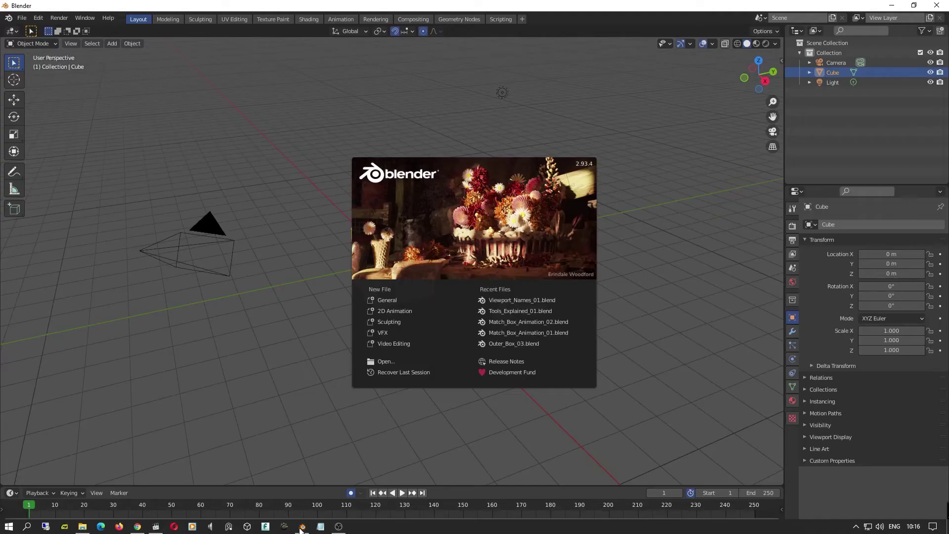
Close the splash and save the default cube scene via File > Defaults > Save Startup File.
left_click(300, 262)
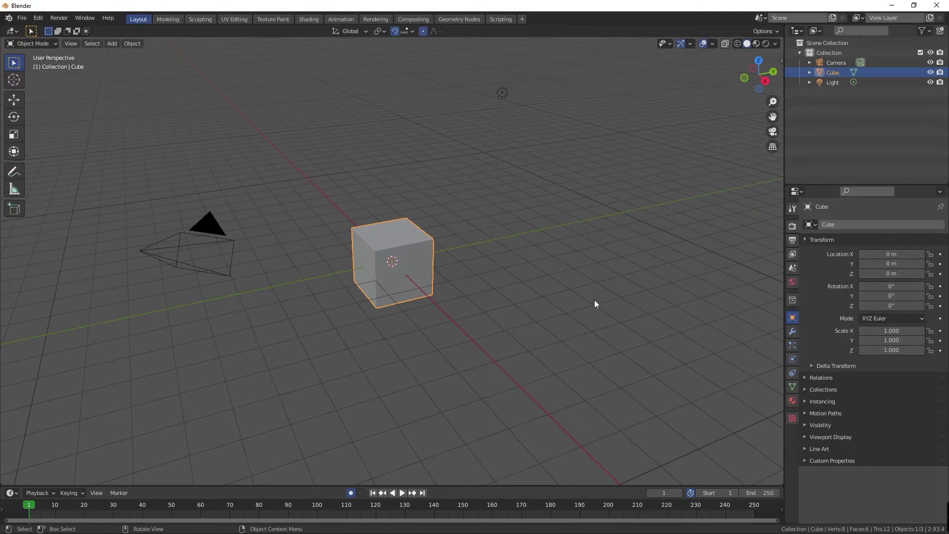
left_click(23, 20)
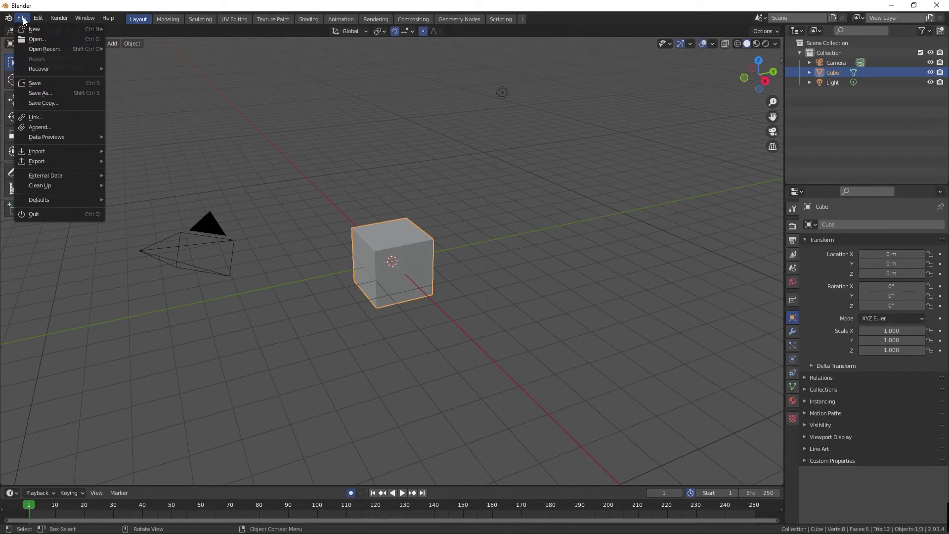
mouse_move(38, 200)
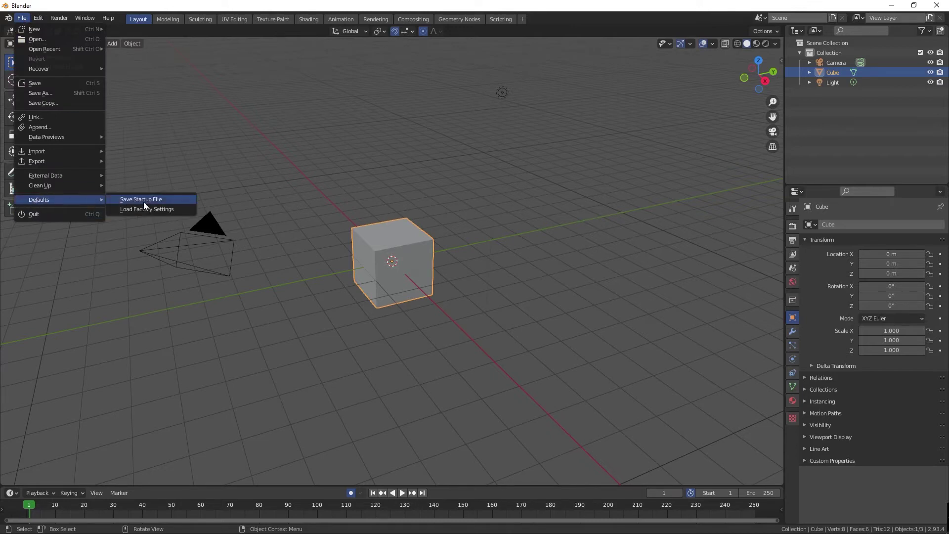
left_click(142, 202)
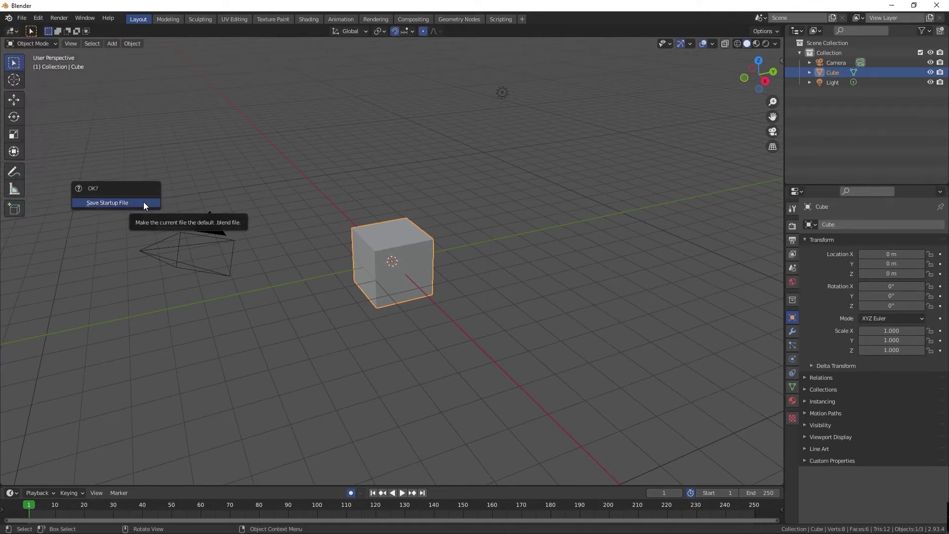
left_click(143, 202)
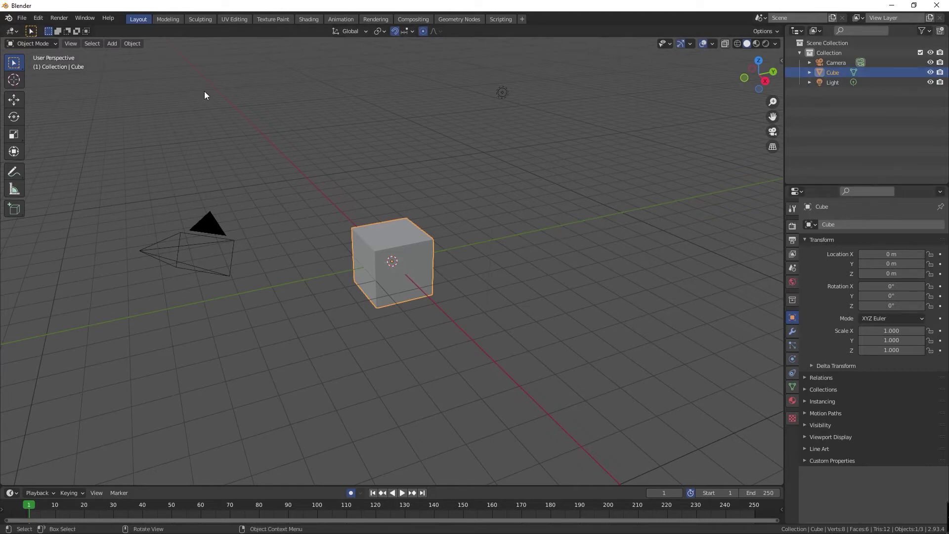
Open Edit > Preferences on the Themes section and show the theme Presets list.
left_click(38, 19)
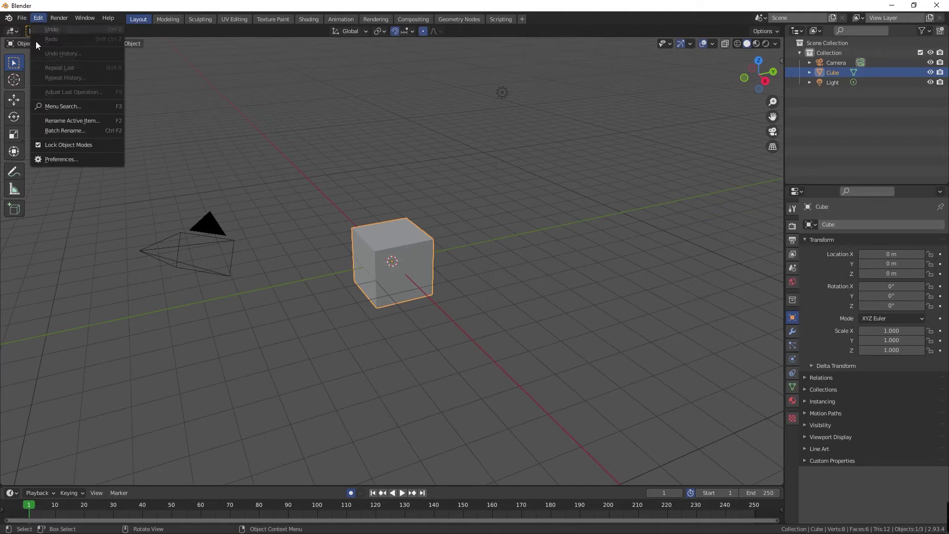
left_click(72, 160)
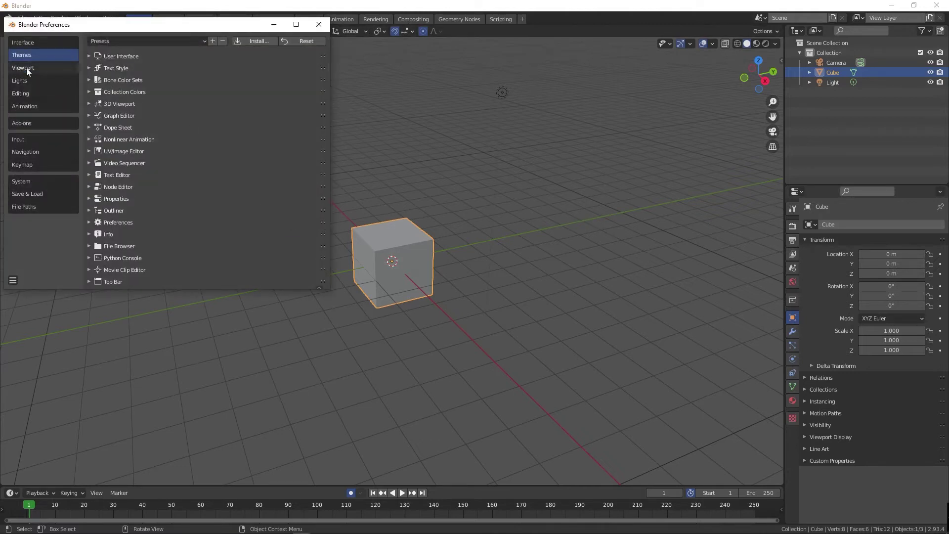
left_click(28, 42)
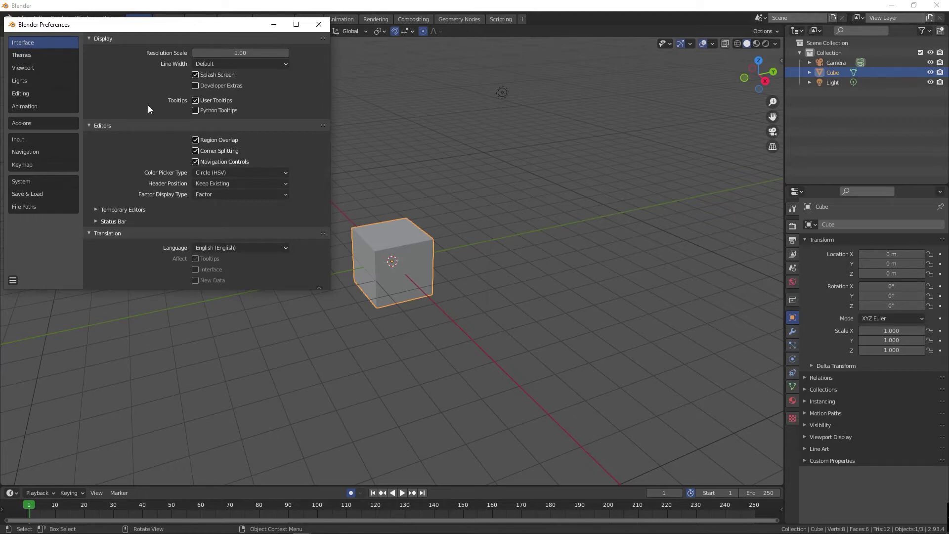
left_click(21, 56)
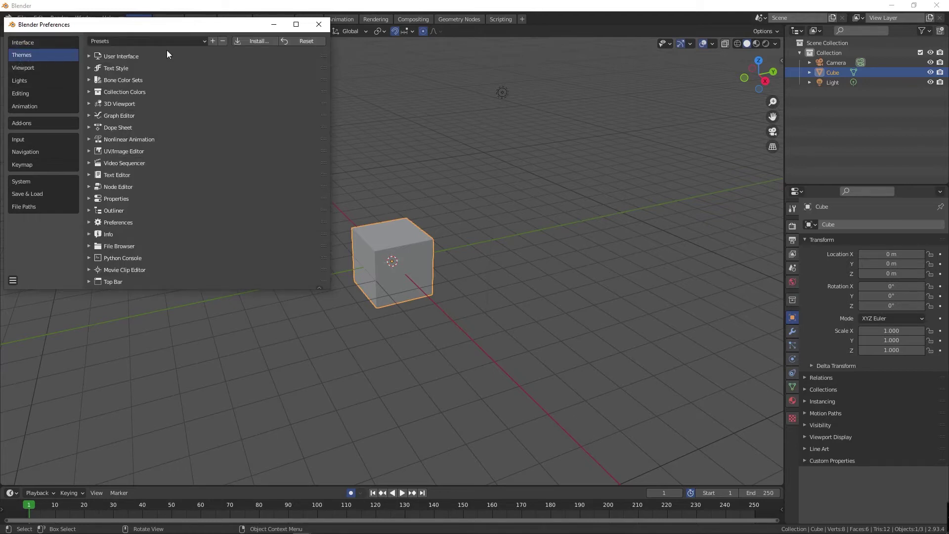
left_click(185, 40)
left_click(146, 40)
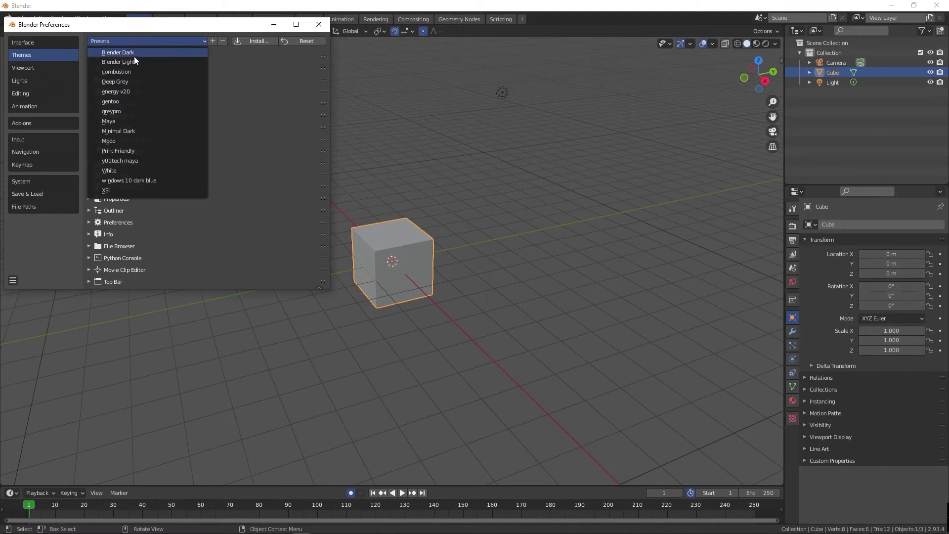
Try the Blender Dark, Blender Light, Maya and Modo presets, finishing on XSI.
left_click(134, 57)
left_click(142, 43)
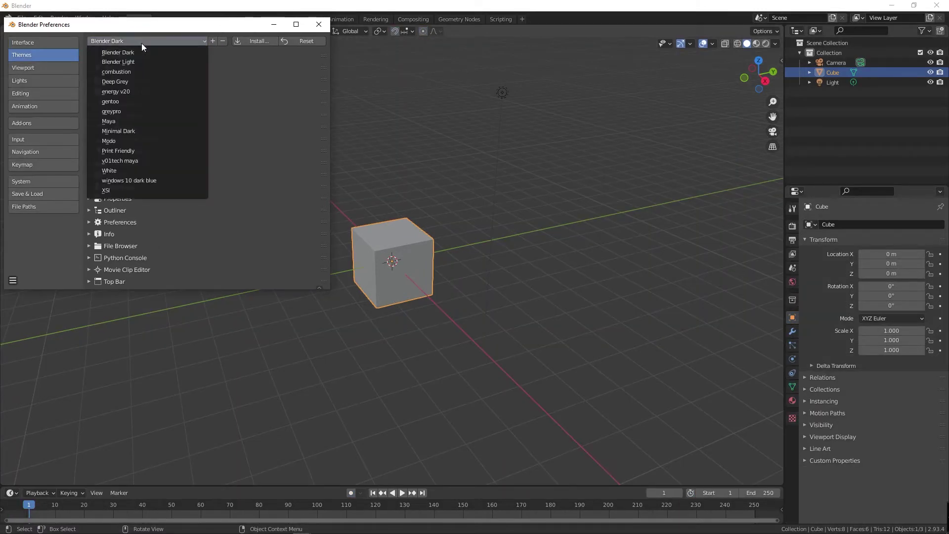
left_click(138, 64)
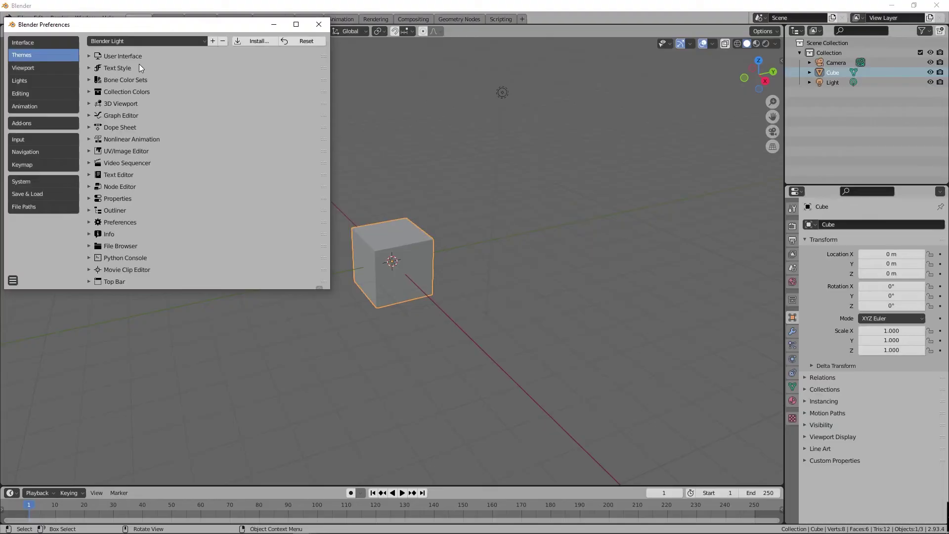
left_click(153, 41)
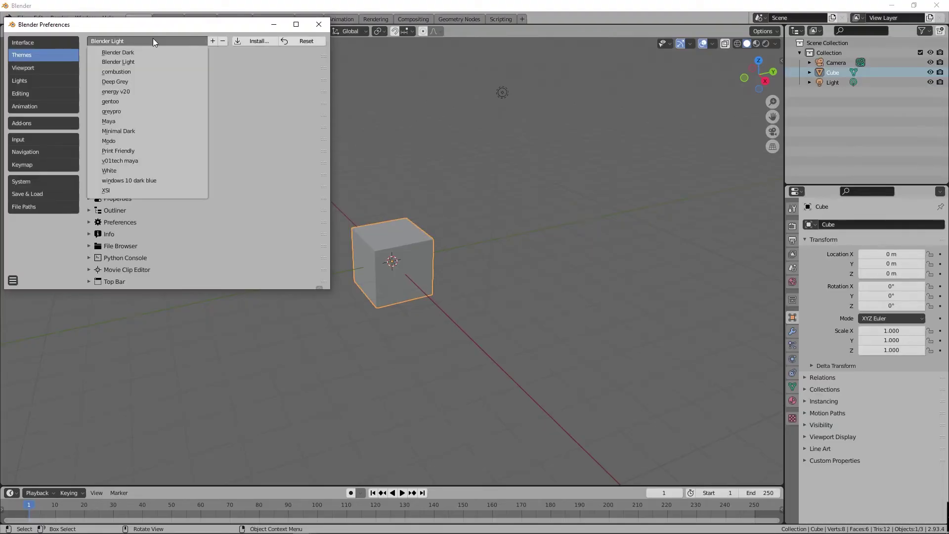
left_click(139, 122)
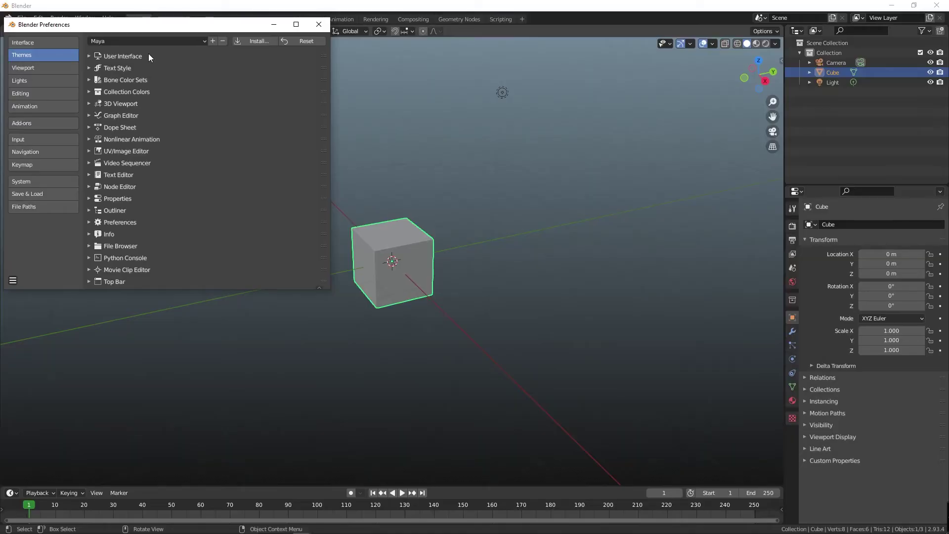
left_click(155, 40)
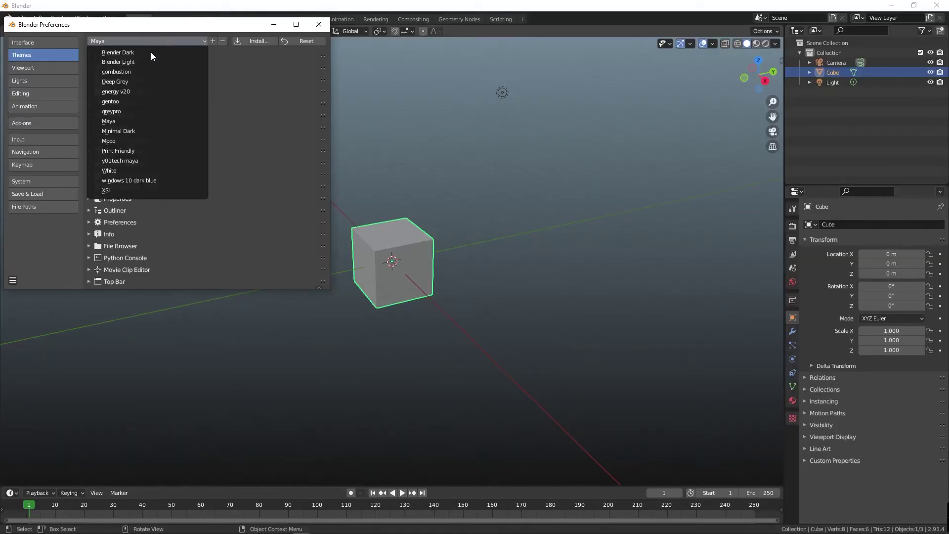
left_click(147, 142)
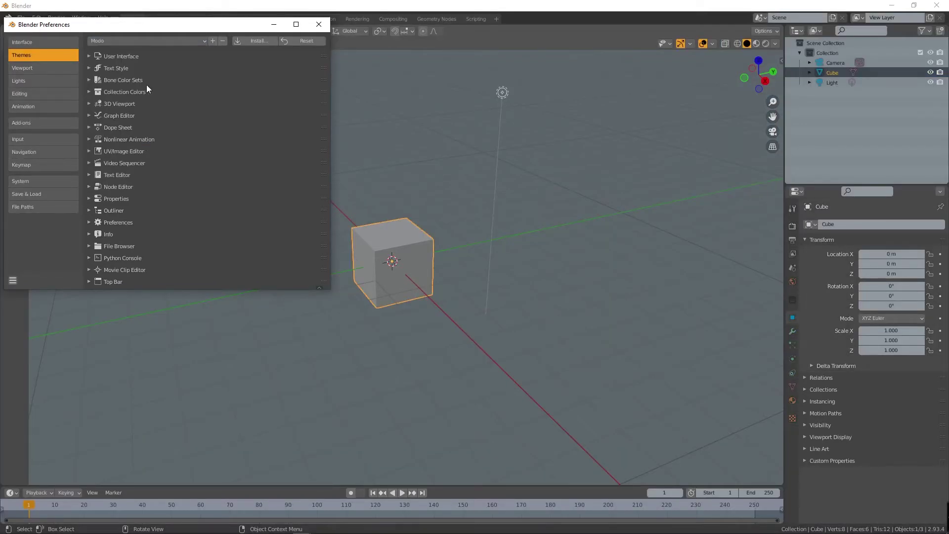
left_click(142, 40)
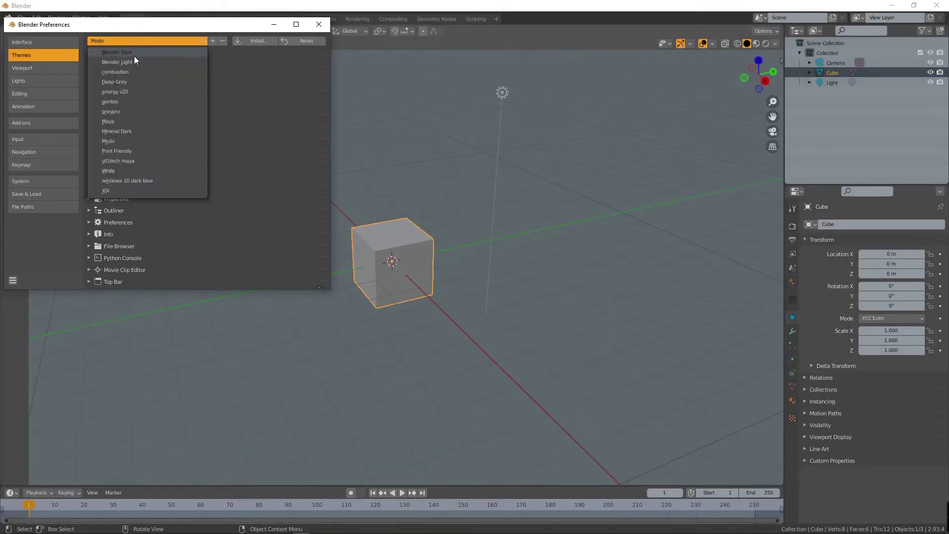
left_click(126, 190)
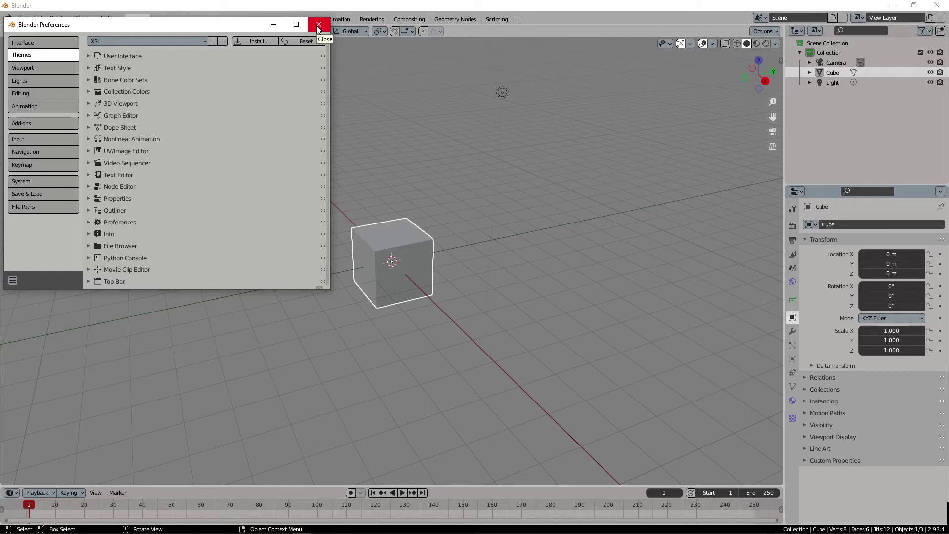
Reset the theme, apply Blender Dark, try Print Friendly, then return to Blender Dark.
left_click(309, 41)
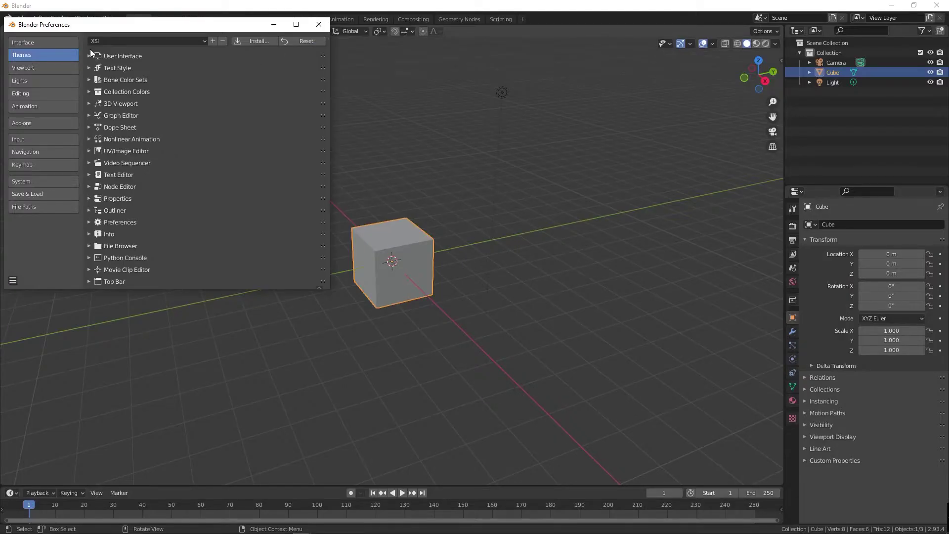
left_click(185, 40)
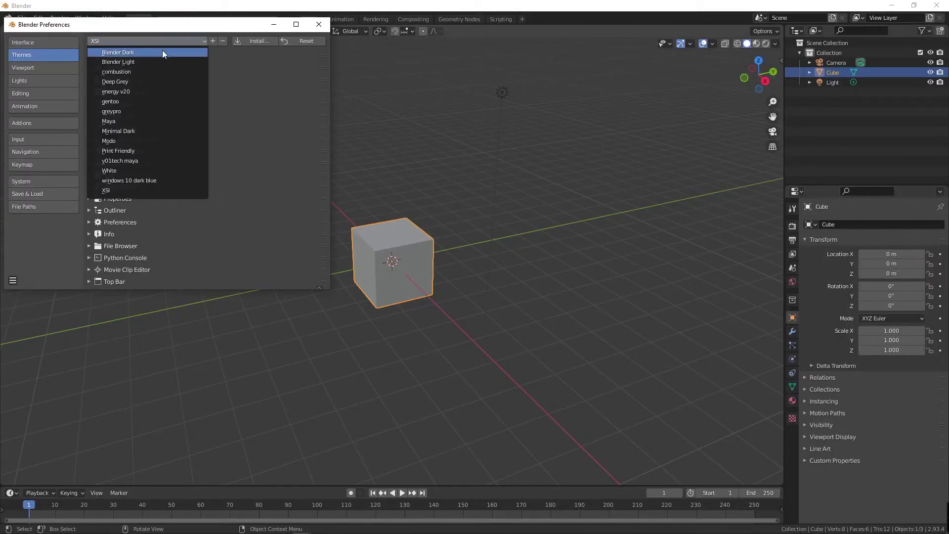
left_click(163, 52)
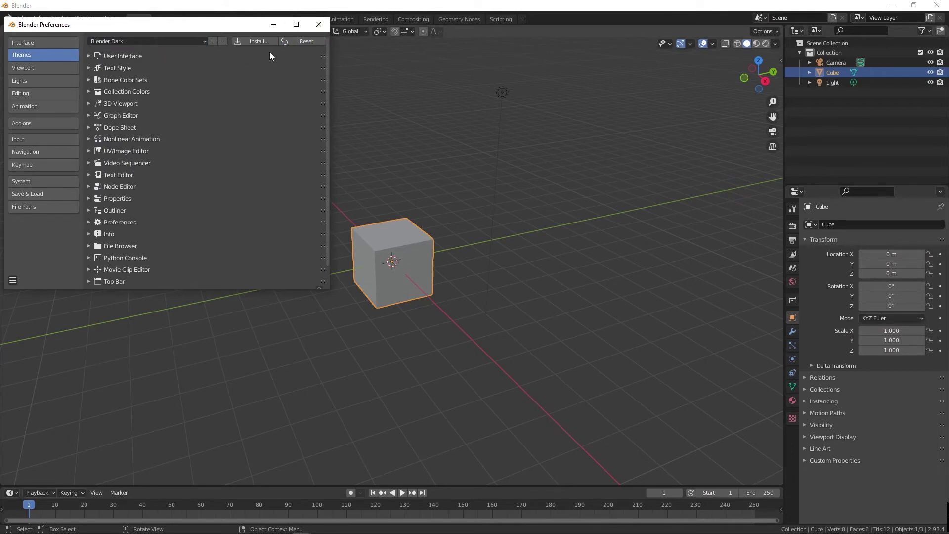
left_click(172, 43)
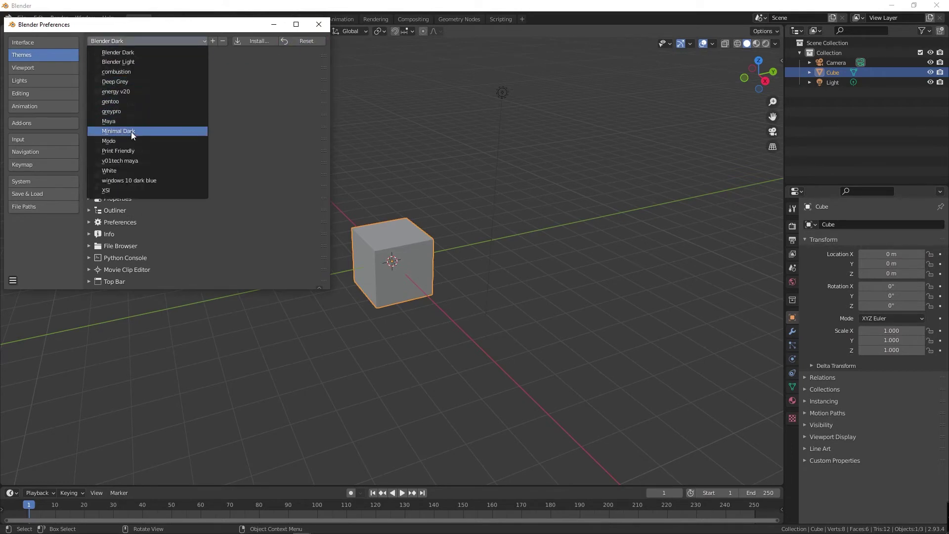
left_click(133, 150)
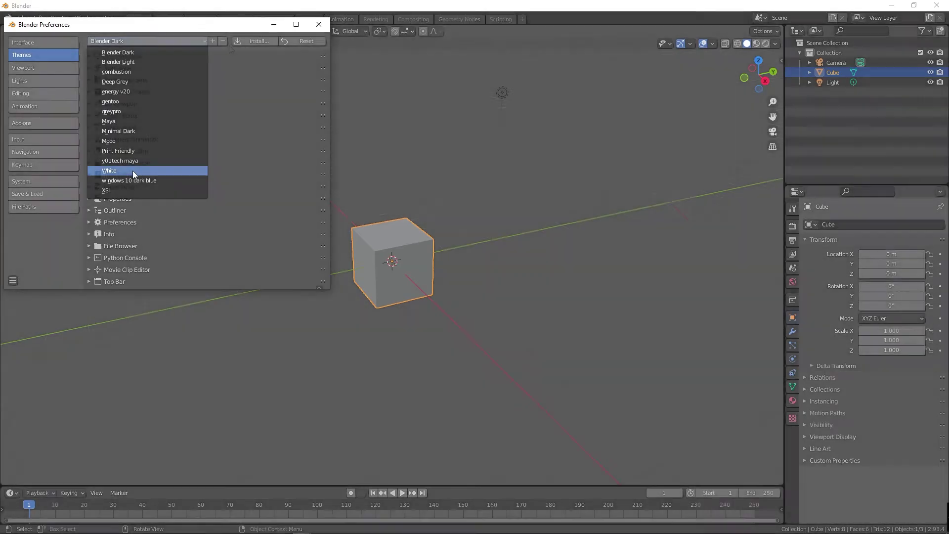
left_click(299, 43)
left_click(200, 40)
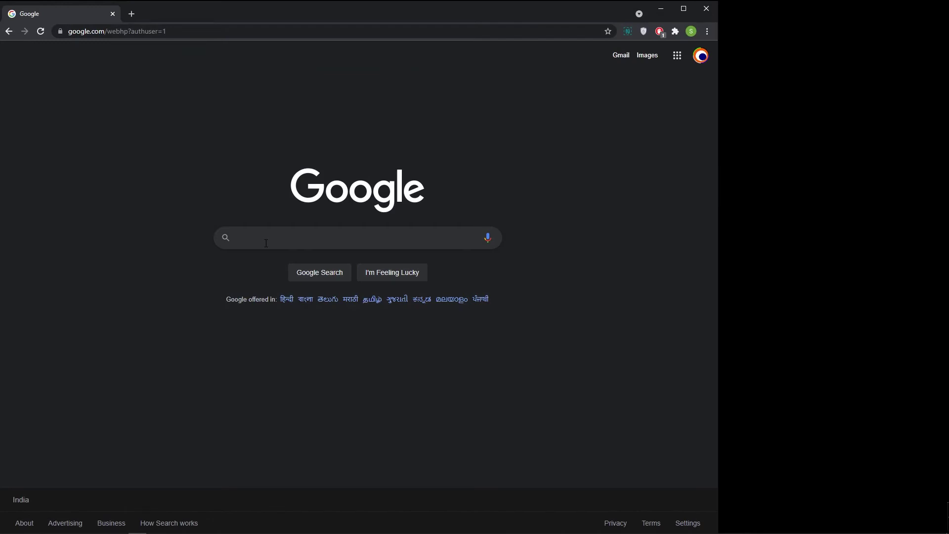
type("blender th")
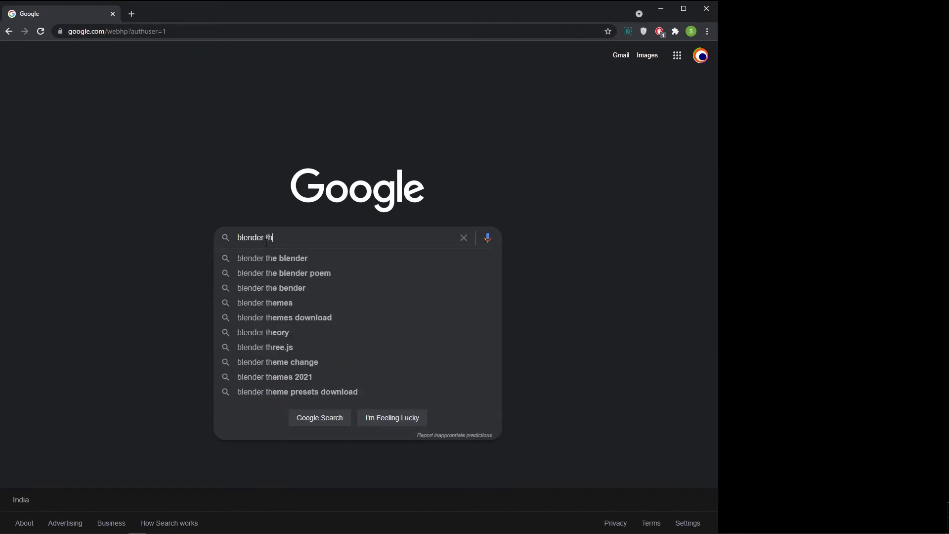
type("eams")
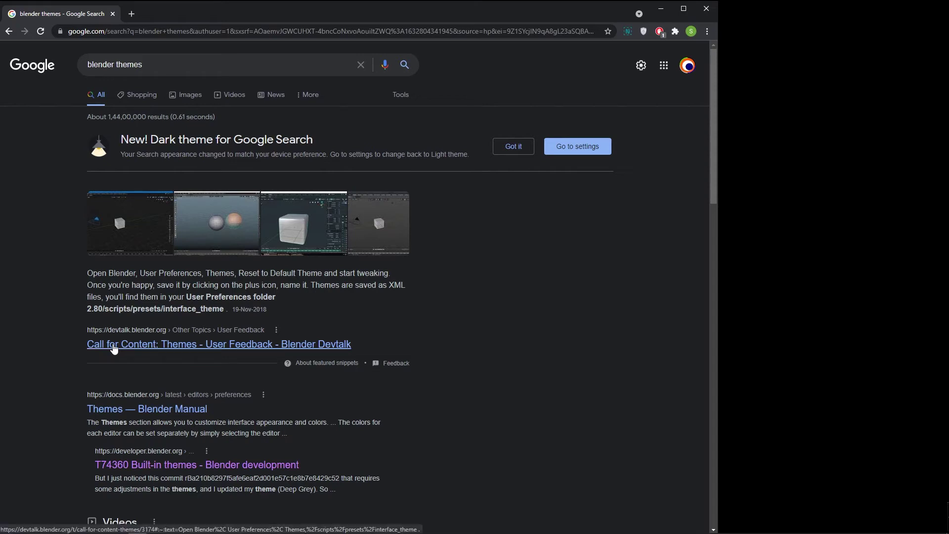
Open the T74360 Built-in themes result and Devtalk 'Call for Content: Themes' thread in new tabs.
right_click(159, 469)
left_click(193, 330)
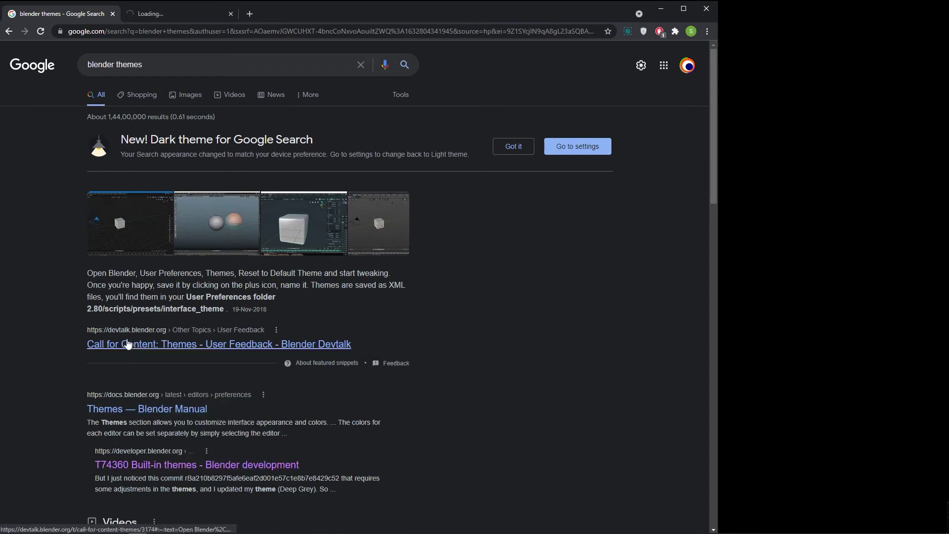
right_click(153, 342)
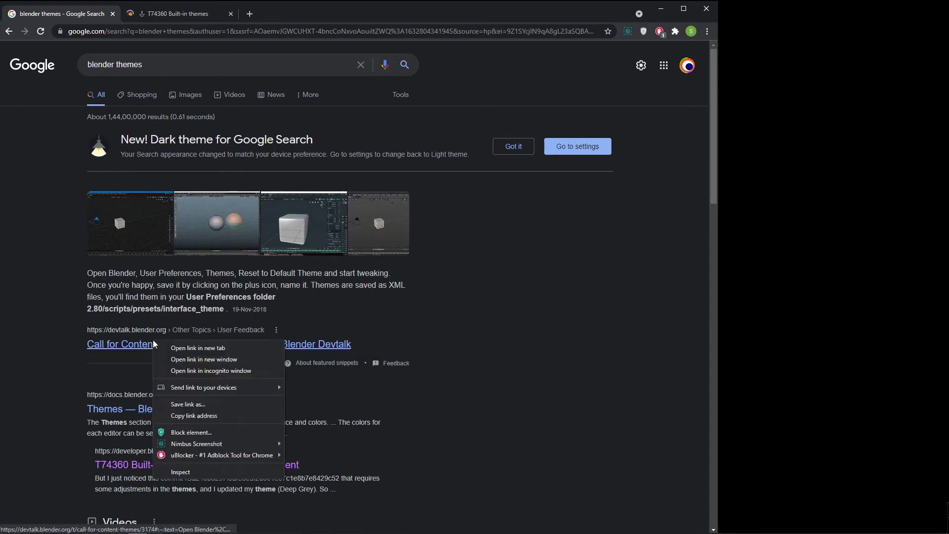
left_click(182, 349)
left_click(196, 10)
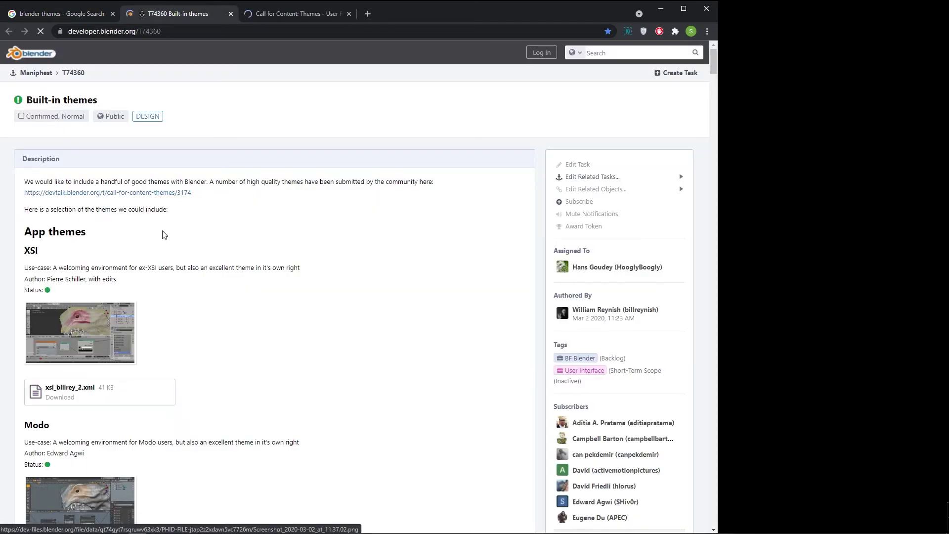
scroll(226, 386, "down", 2)
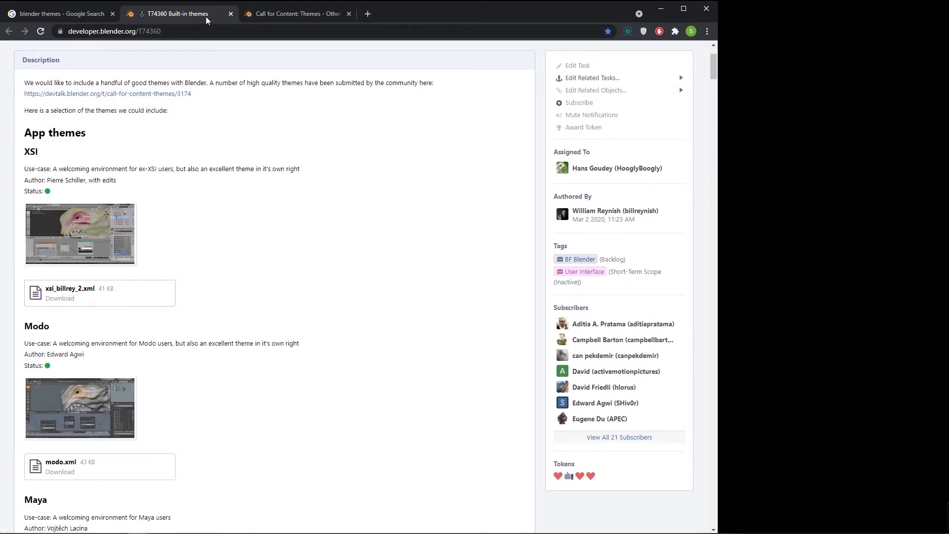
Download xsi_billrey_2.xml from the T74360 Built-in themes page.
left_click(267, 14)
left_click(220, 16)
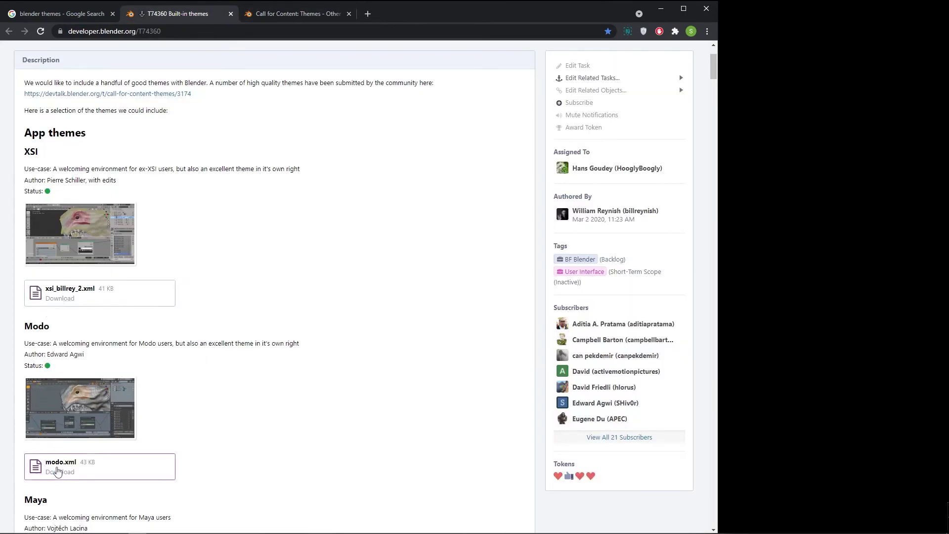
left_click(62, 298)
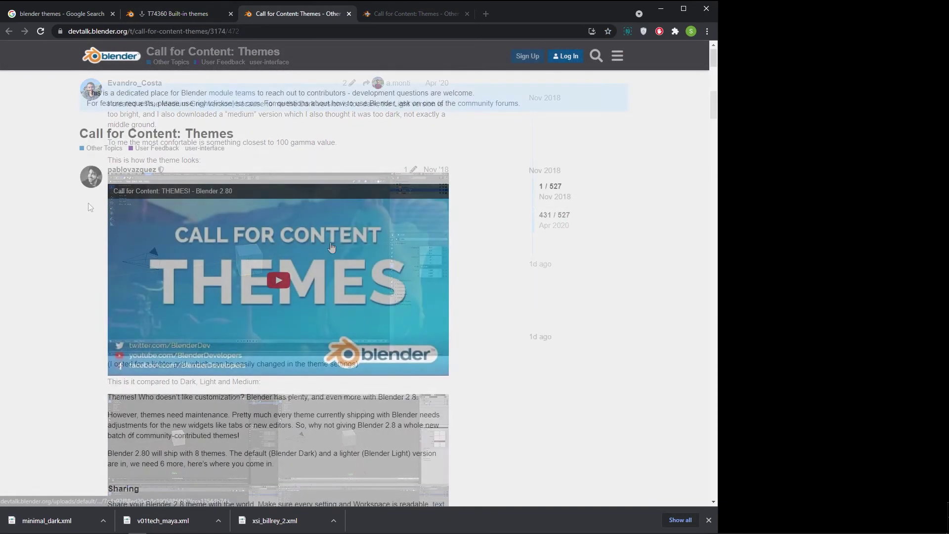
scroll(332, 247, "down", 5)
scroll(338, 245, "down", 5)
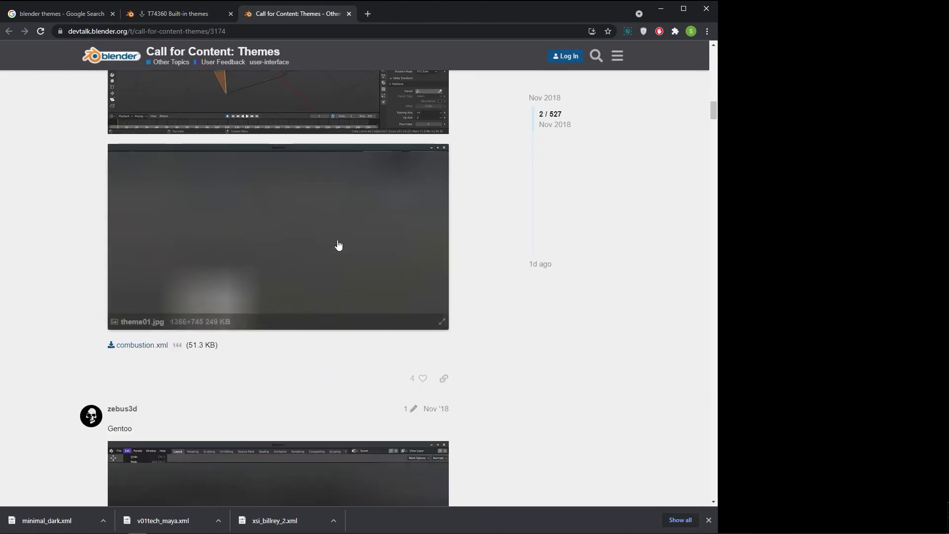
scroll(339, 244, "down", 5)
scroll(345, 240, "down", 5)
scroll(350, 239, "up", 3)
scroll(155, 301, "down", 2)
scroll(187, 302, "down", 5)
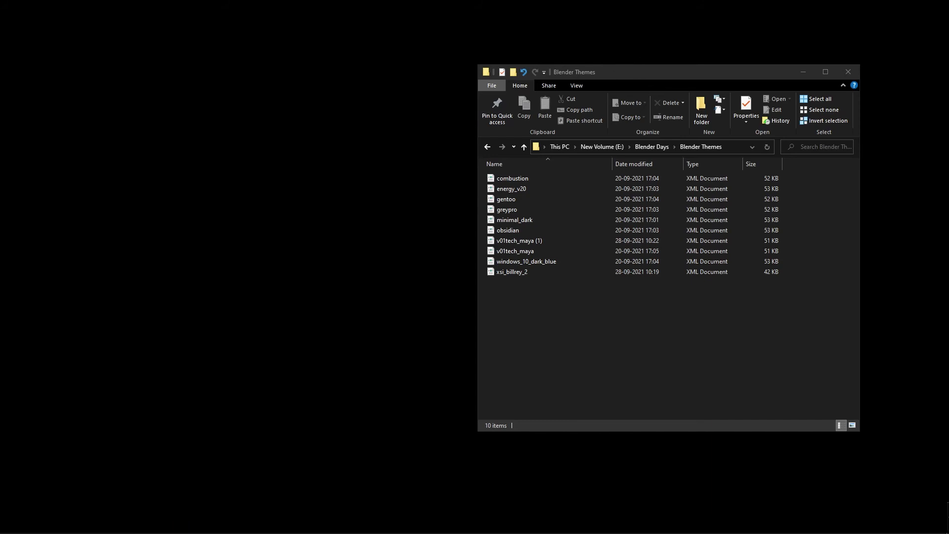
Bring Blender forward and open Preferences on the Themes section.
left_click(302, 526)
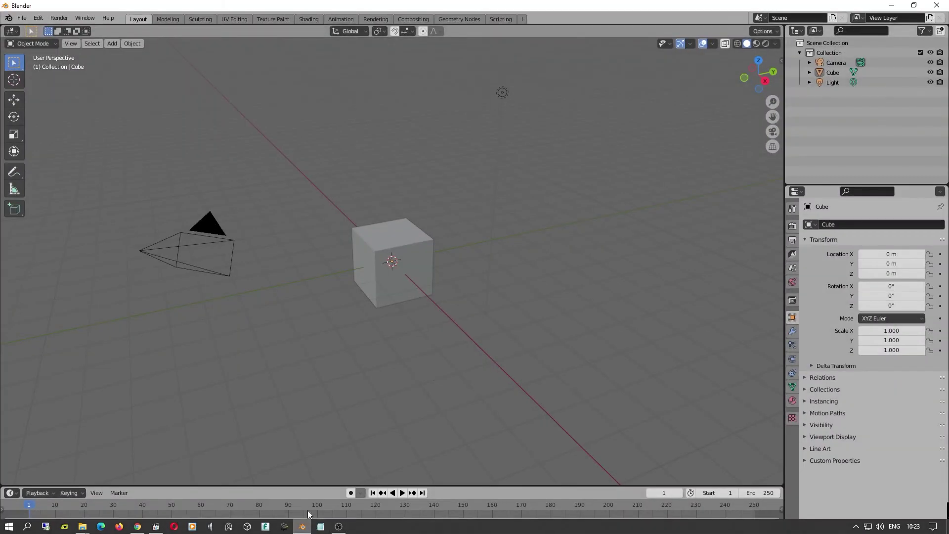
left_click(23, 17)
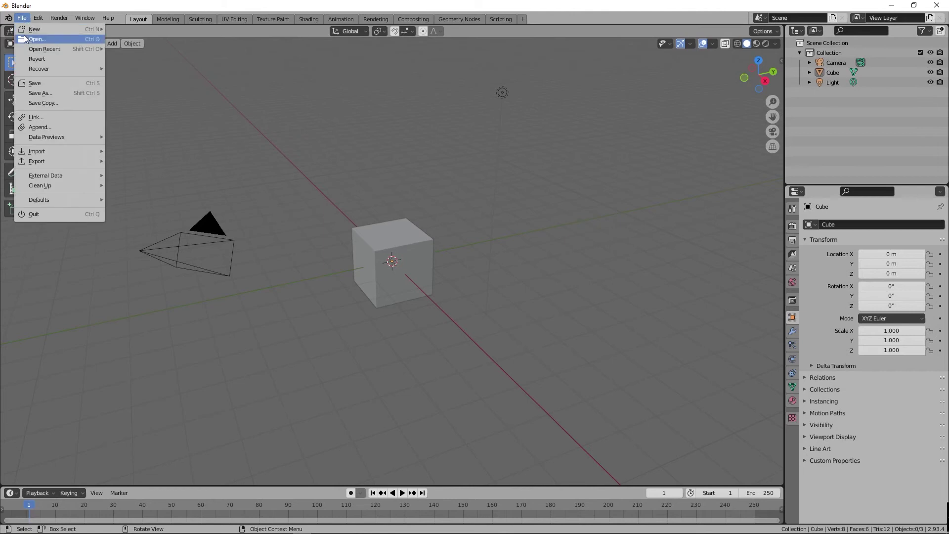
mouse_move(39, 17)
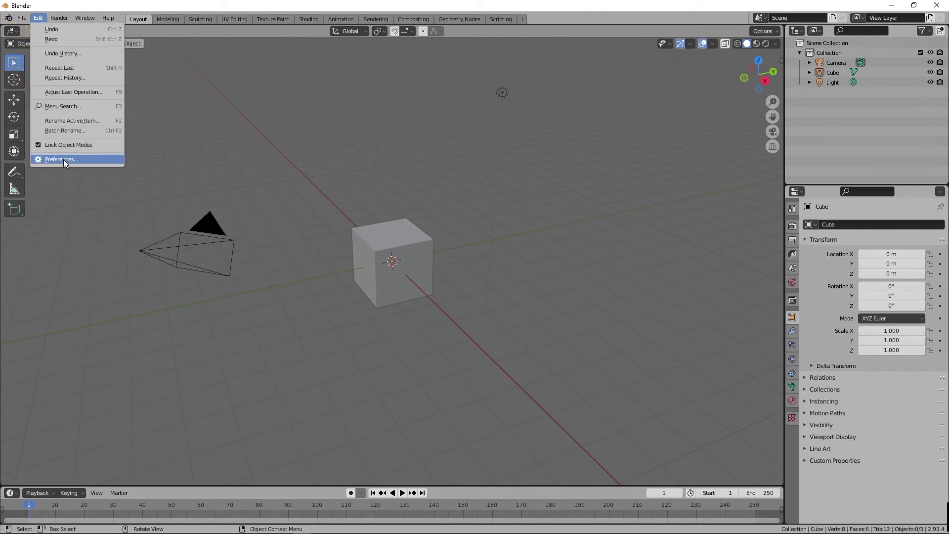
left_click(64, 160)
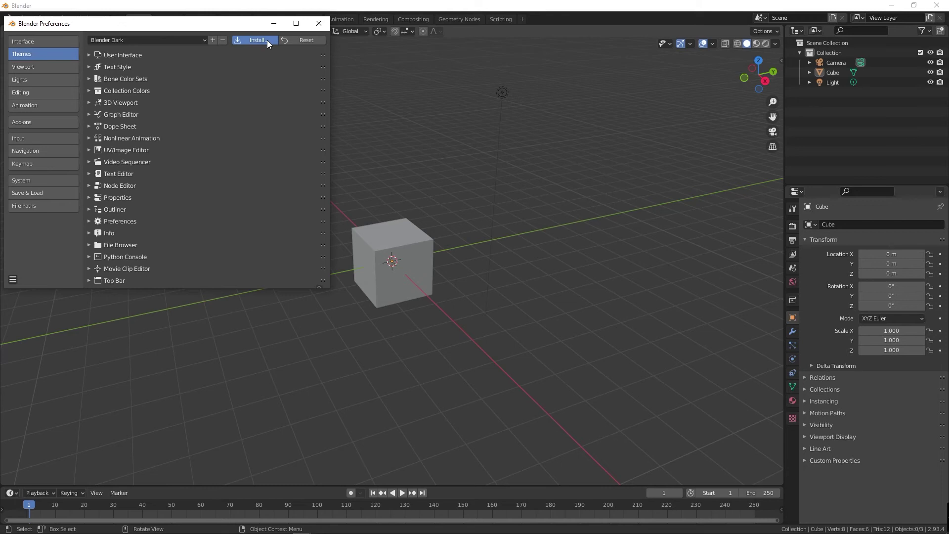
Install and apply obsidian.xml from the Blender Themes folder.
left_click(258, 40)
left_click(164, 54)
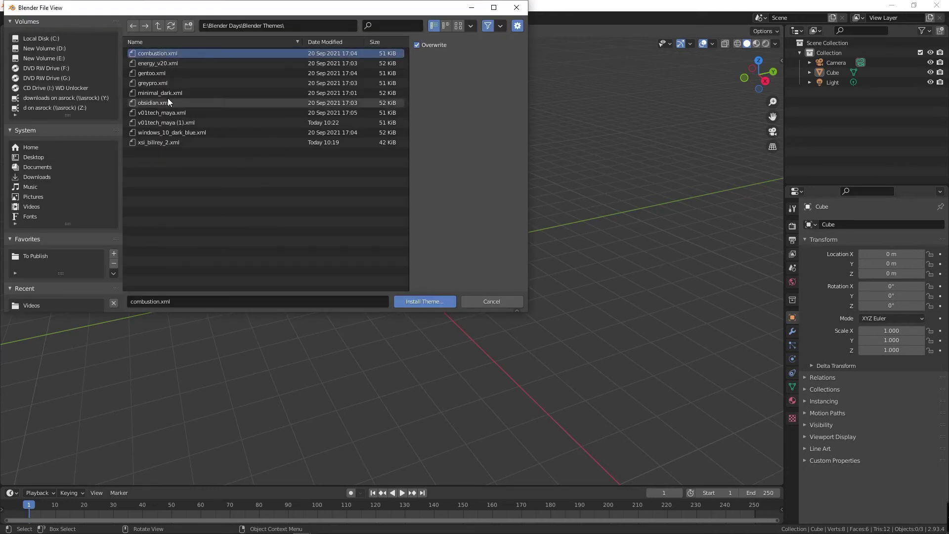
left_click(145, 61)
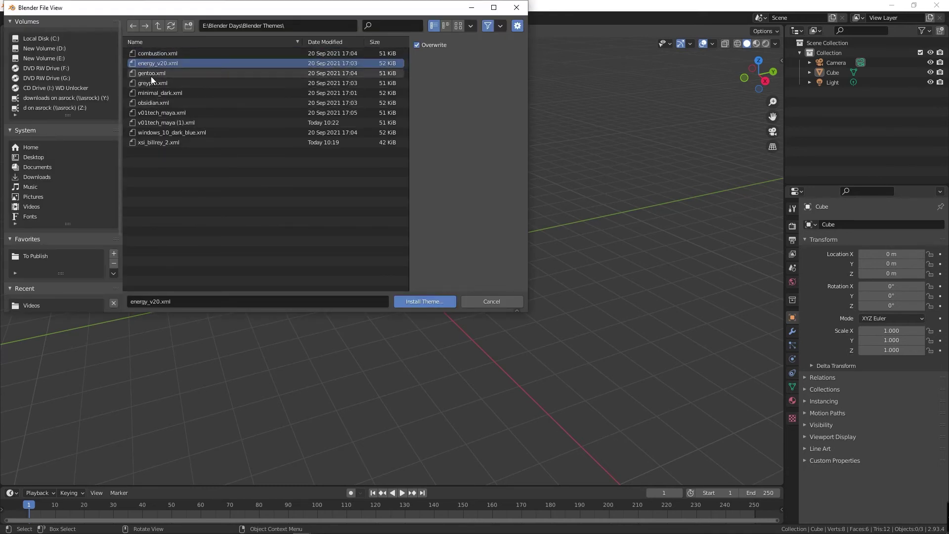
left_click(150, 74)
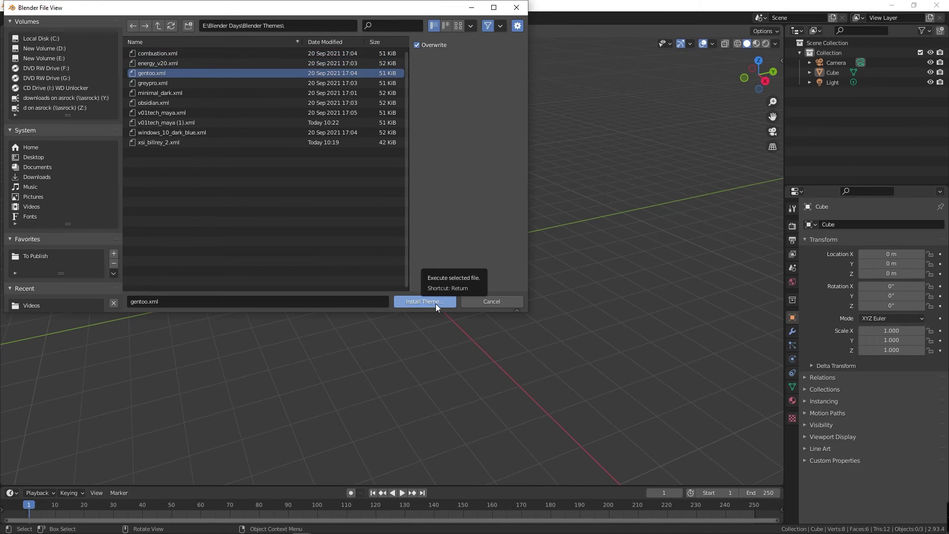
left_click(171, 94)
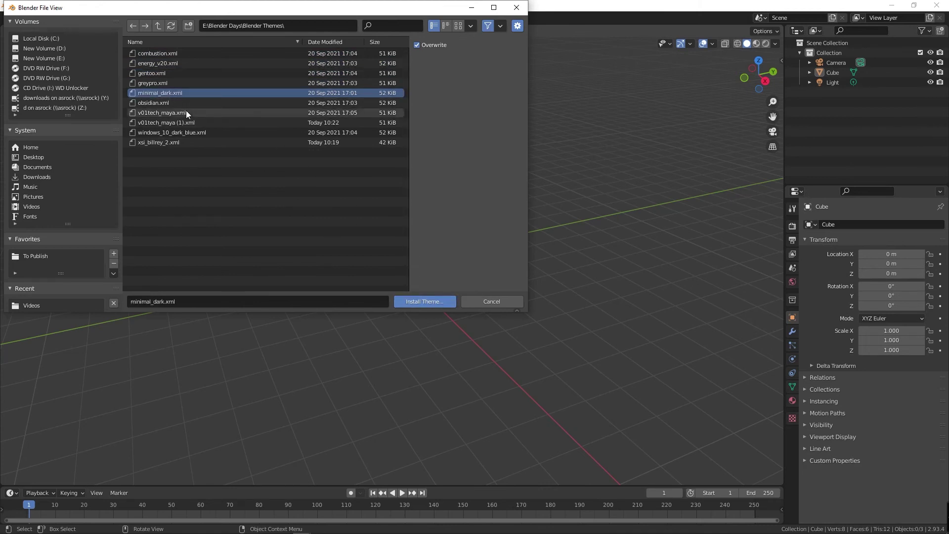
left_click(158, 100)
left_click(428, 301)
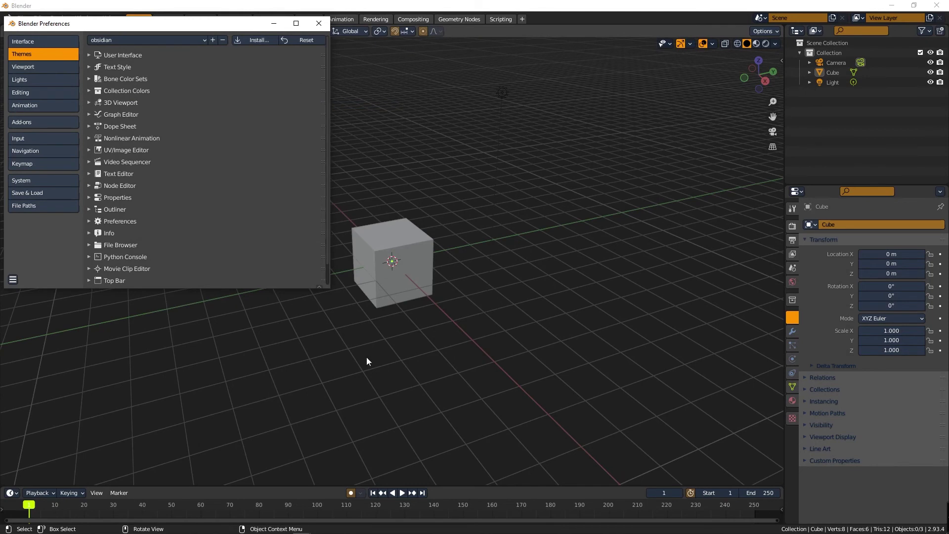
left_click_drag(168, 23, 421, 121)
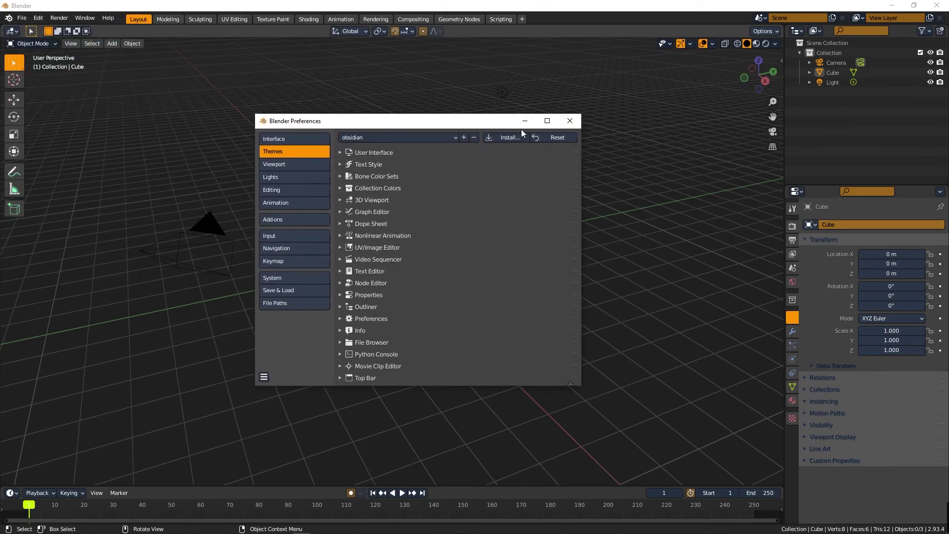
Install and apply the v01tech_maya.xml theme, then close Preferences.
left_click(573, 124)
left_click(59, 17)
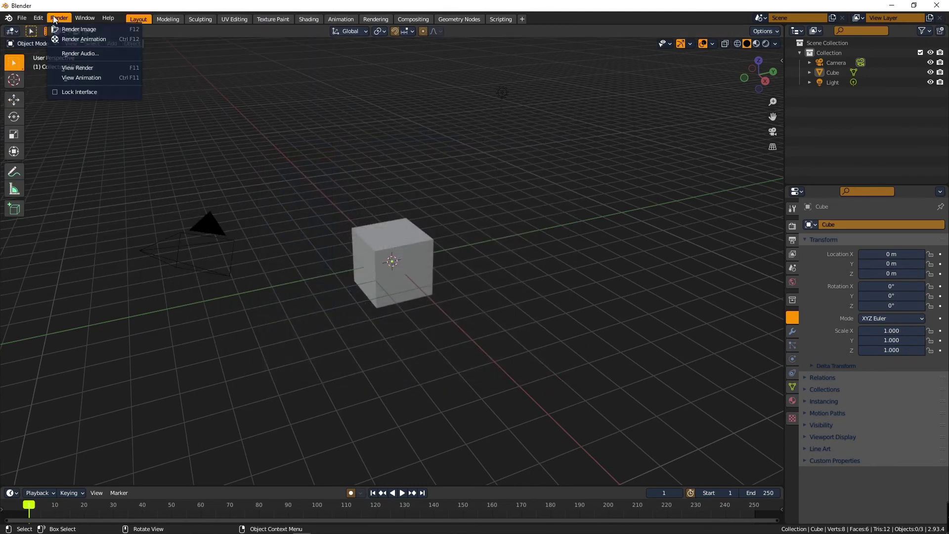
left_click(467, 18)
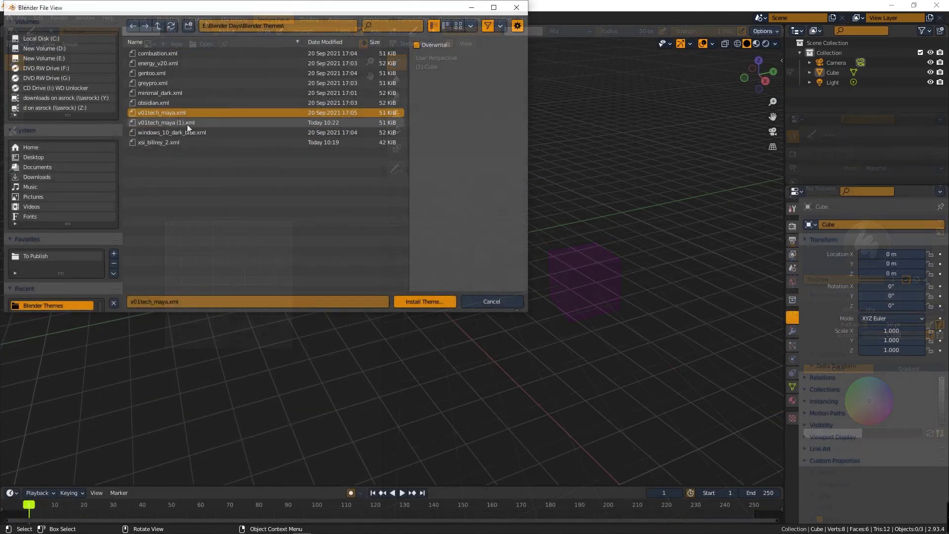
left_click(187, 123)
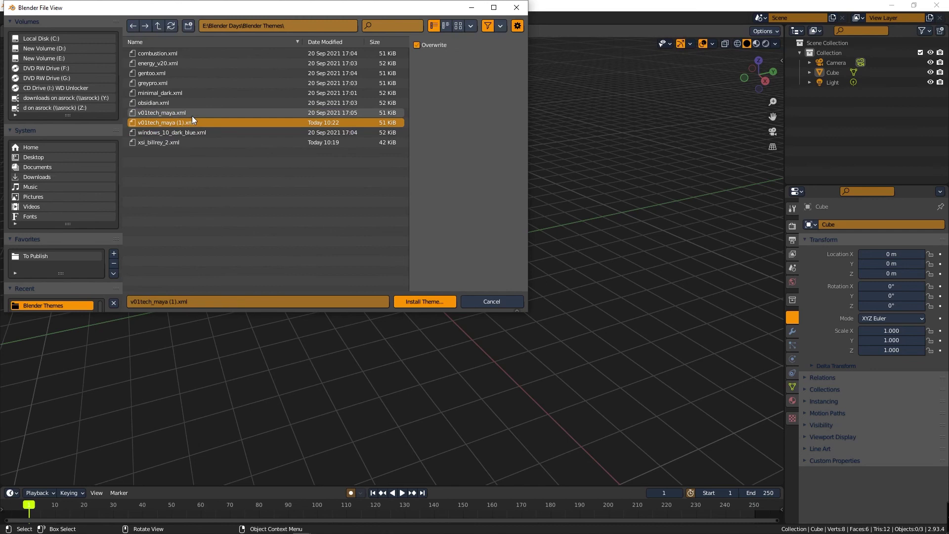
left_click(191, 114)
left_click(443, 302)
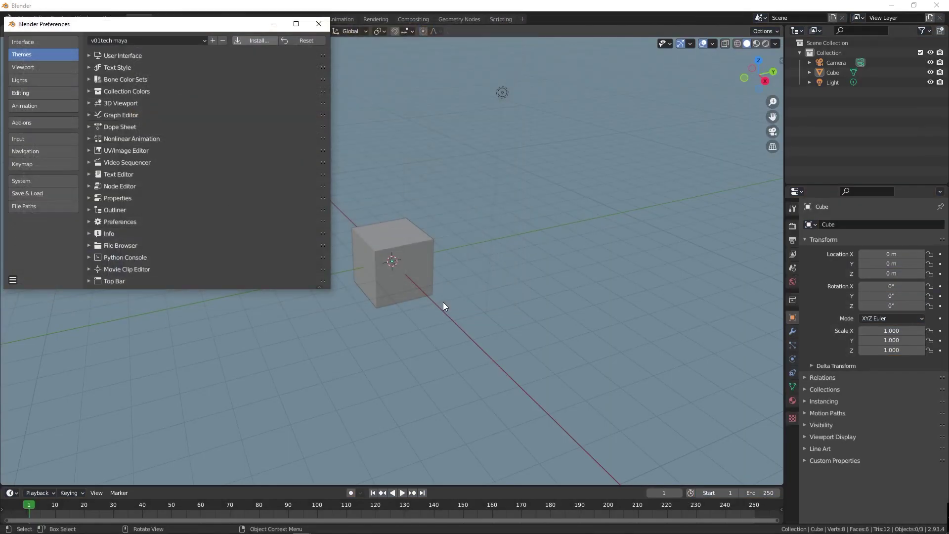
left_click(319, 24)
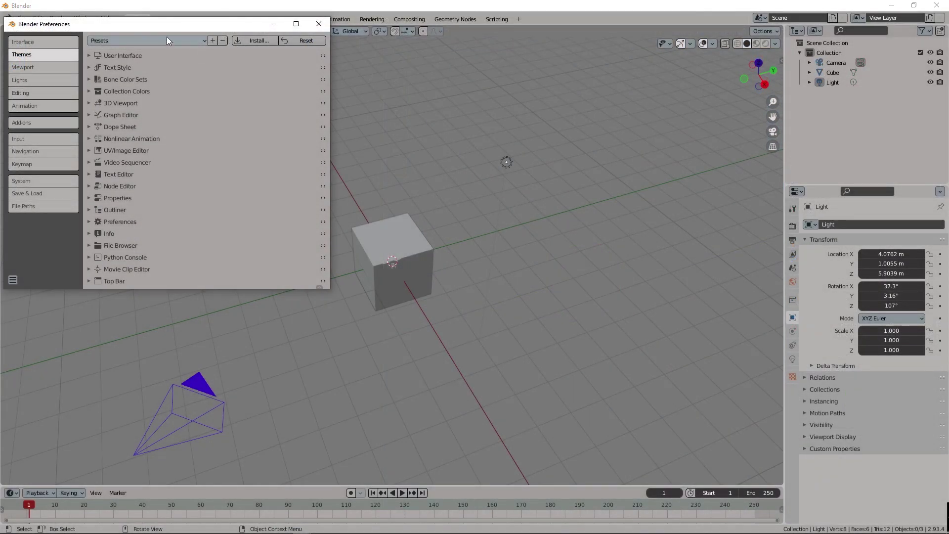
Try the energy v20 preset, switch to XSI, and close Preferences.
left_click(167, 36)
left_click(147, 90)
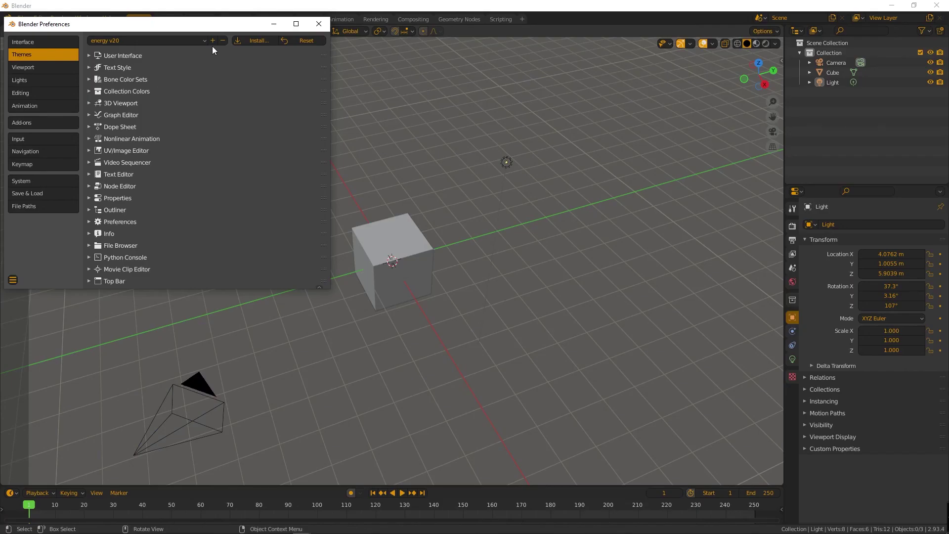
left_click(168, 37)
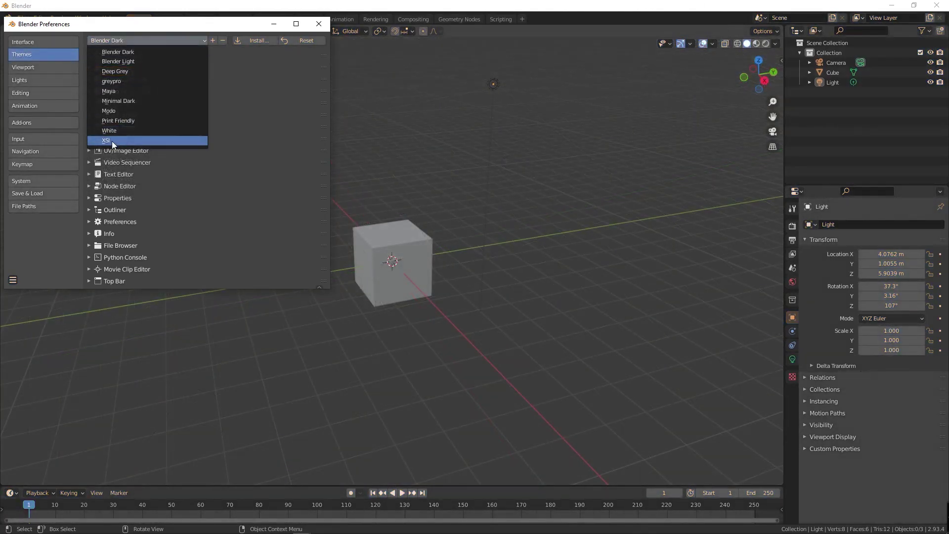
left_click(111, 141)
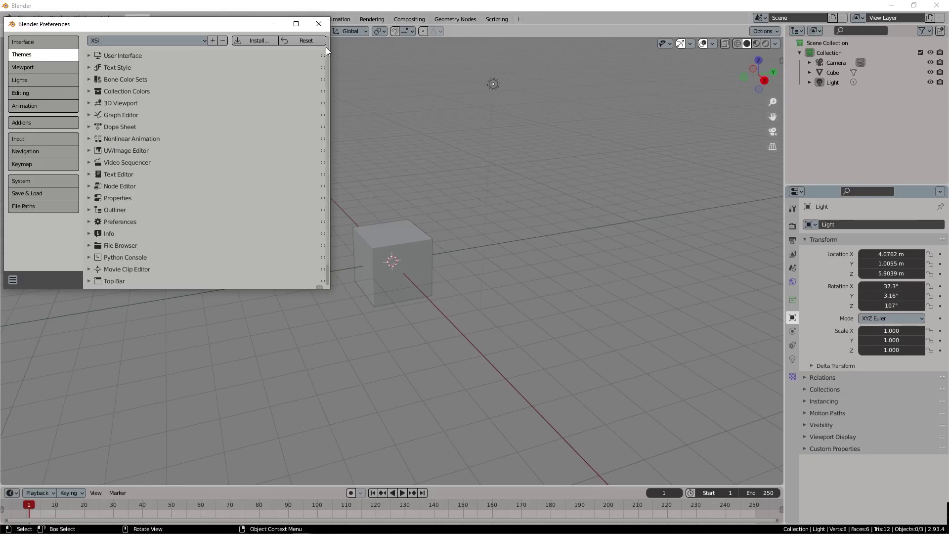
left_click(320, 25)
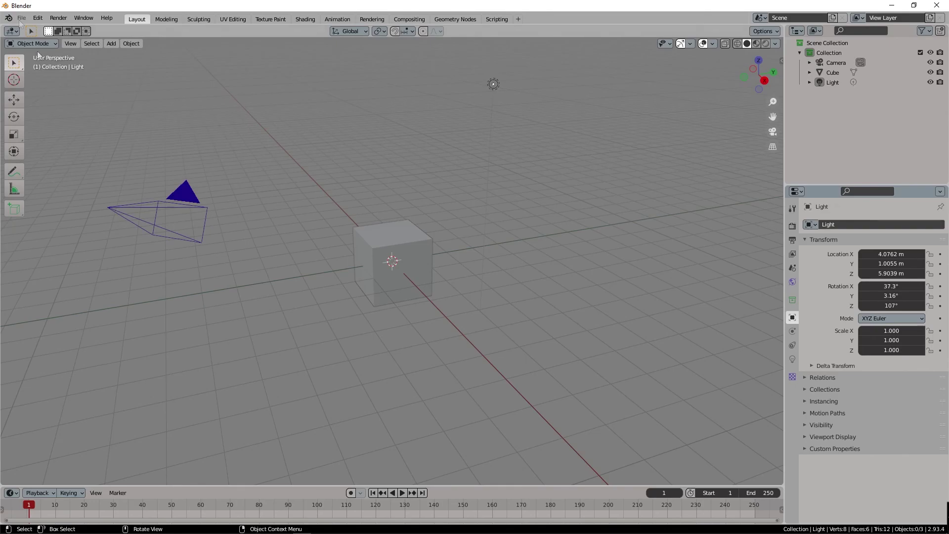